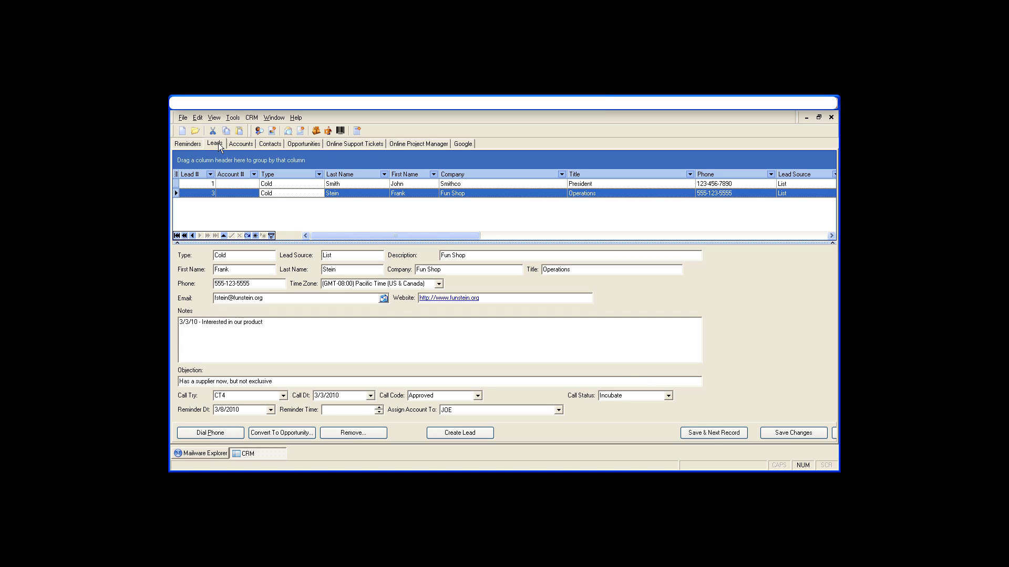
- Add the note "3/5/10 - Spoke to the owner" on a new line in the Fun Shop lead's notes
{"action": "left_click", "coordinate": [246, 185]}
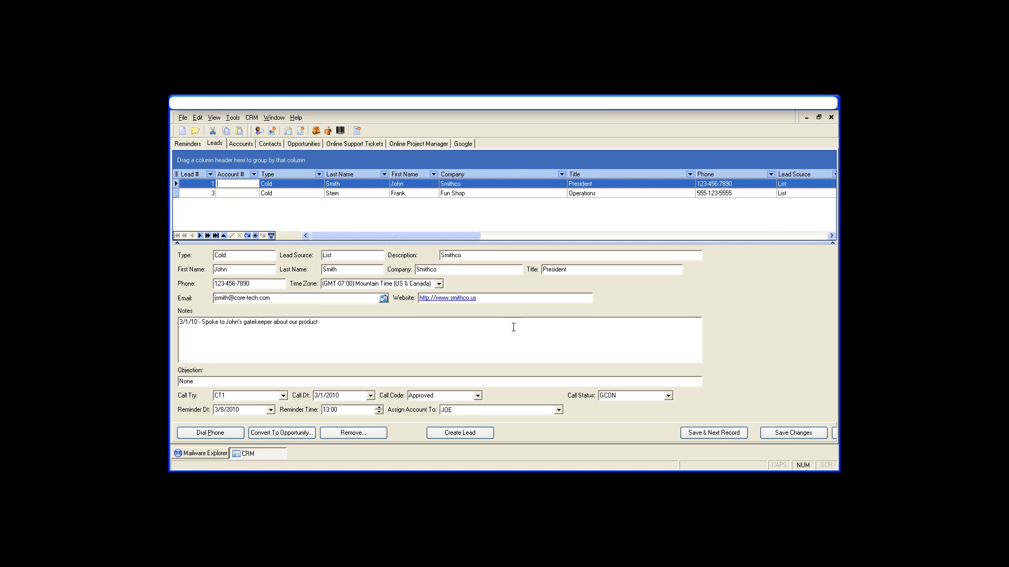
{"action": "left_click", "coordinate": [229, 192]}
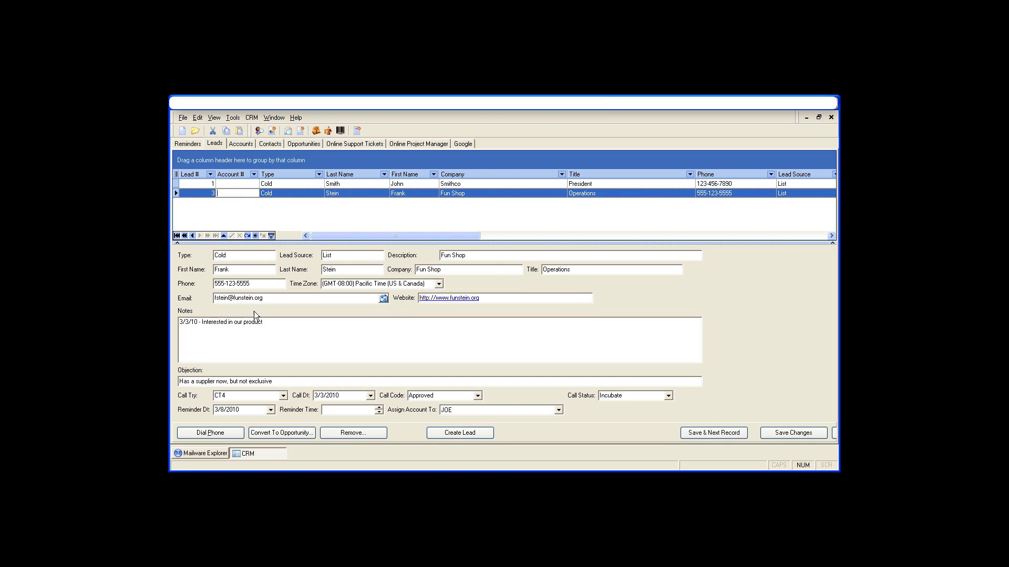
{"action": "left_click", "coordinate": [269, 324]}
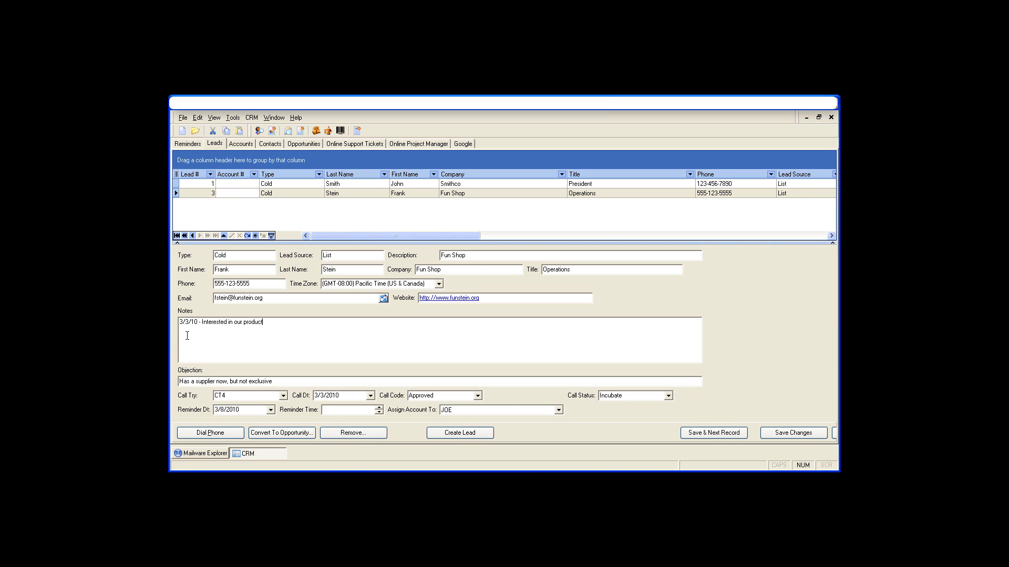
{"action": "key", "text": "Return"}
{"action": "type", "text": "3/5/10 - Spoke to the owner"}
- Set the Fun Shop lead's call try to CT5 and call date to 3/5/2010, and check the call status options
{"action": "left_click", "coordinate": [284, 397]}
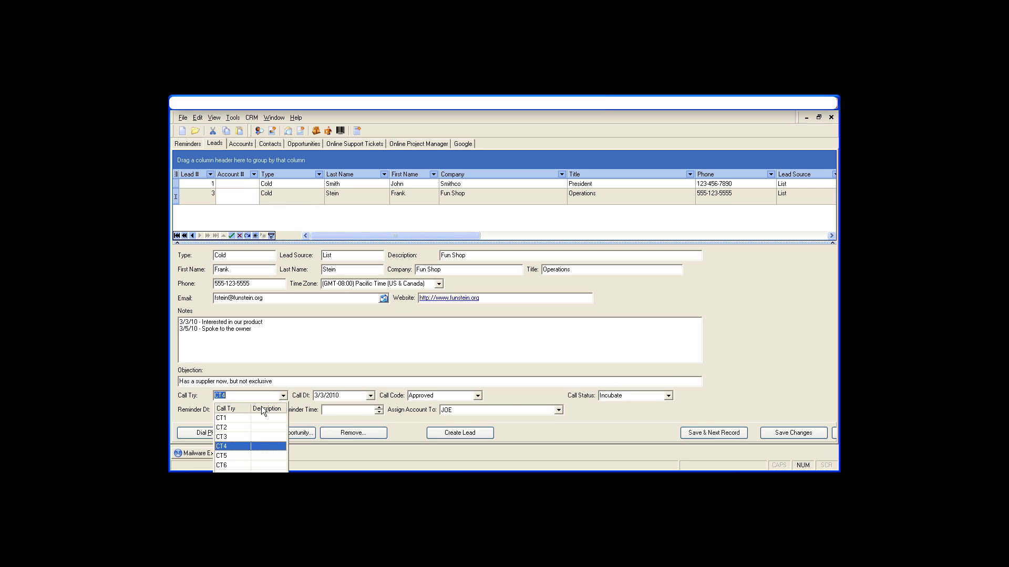
{"action": "left_click", "coordinate": [231, 456]}
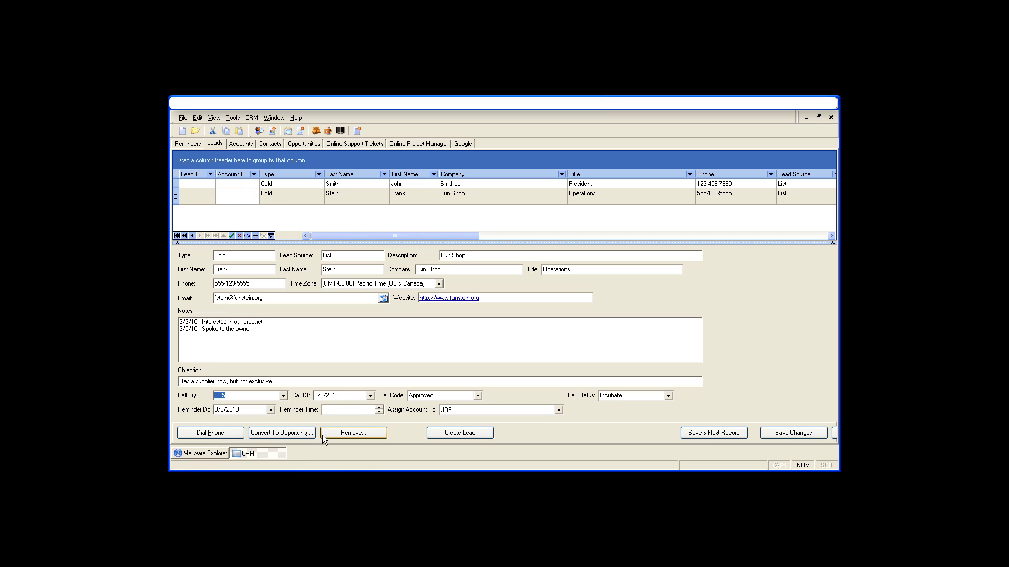
{"action": "left_click", "coordinate": [371, 396]}
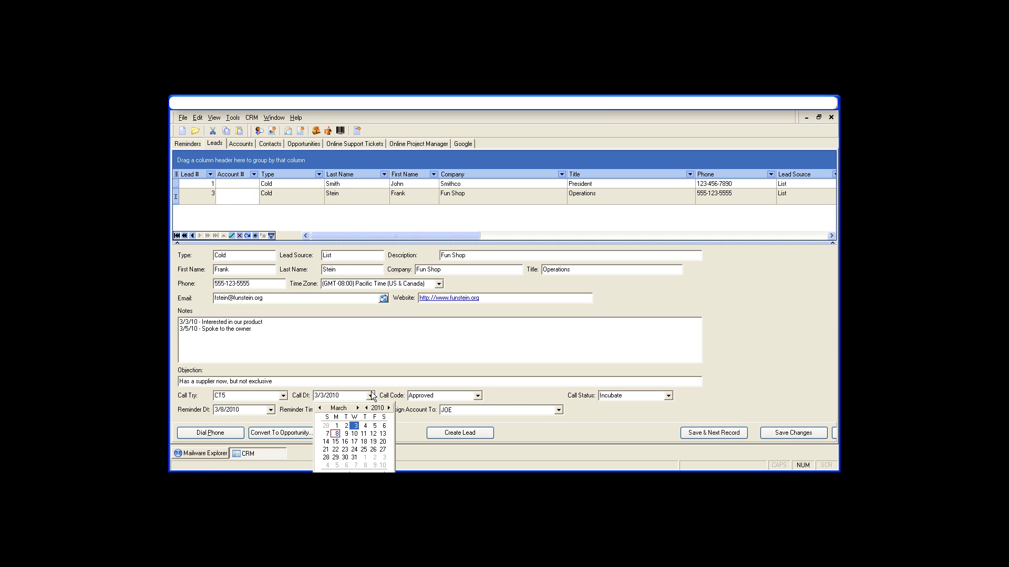
{"action": "left_click", "coordinate": [374, 426]}
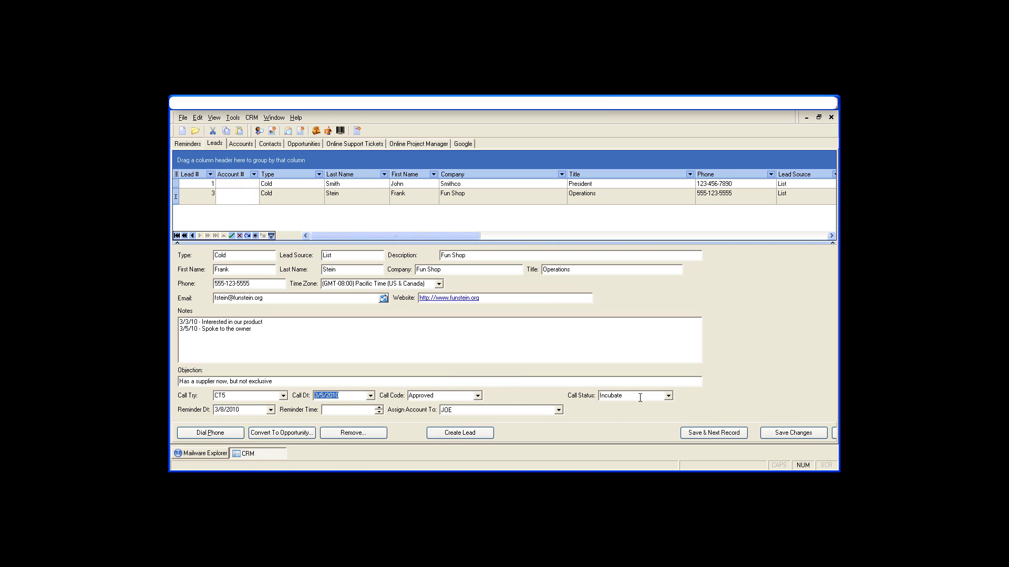
{"action": "left_click", "coordinate": [668, 397]}
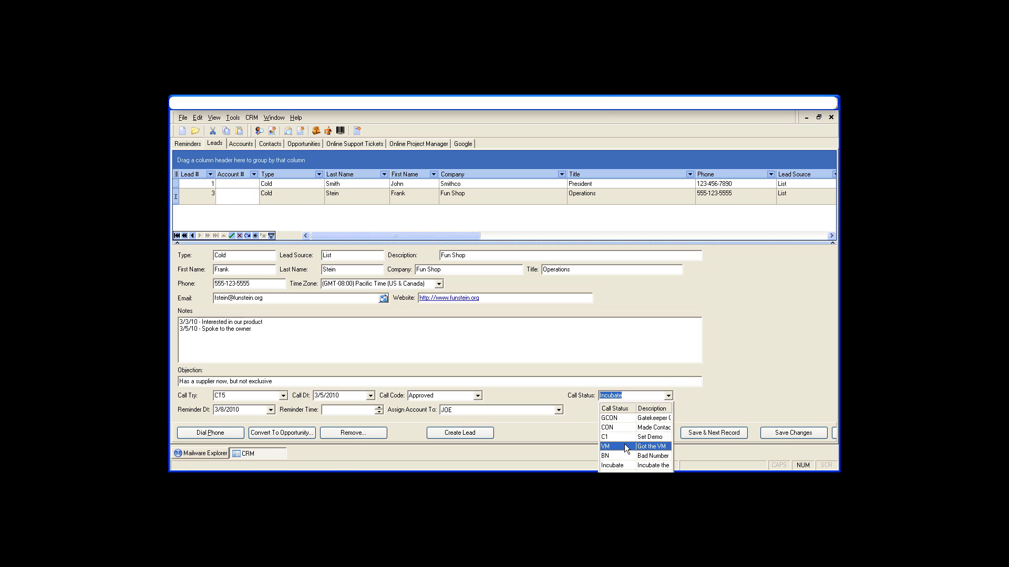
{"action": "left_click", "coordinate": [701, 398]}
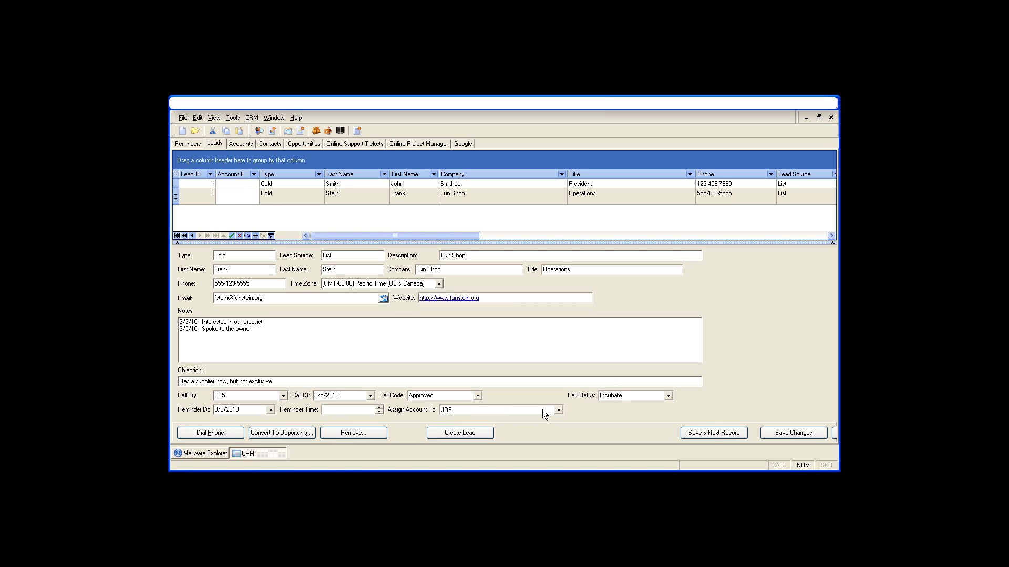
- Go to the Smithco lead's record from the lead reminders
{"action": "left_click", "coordinate": [187, 145]}
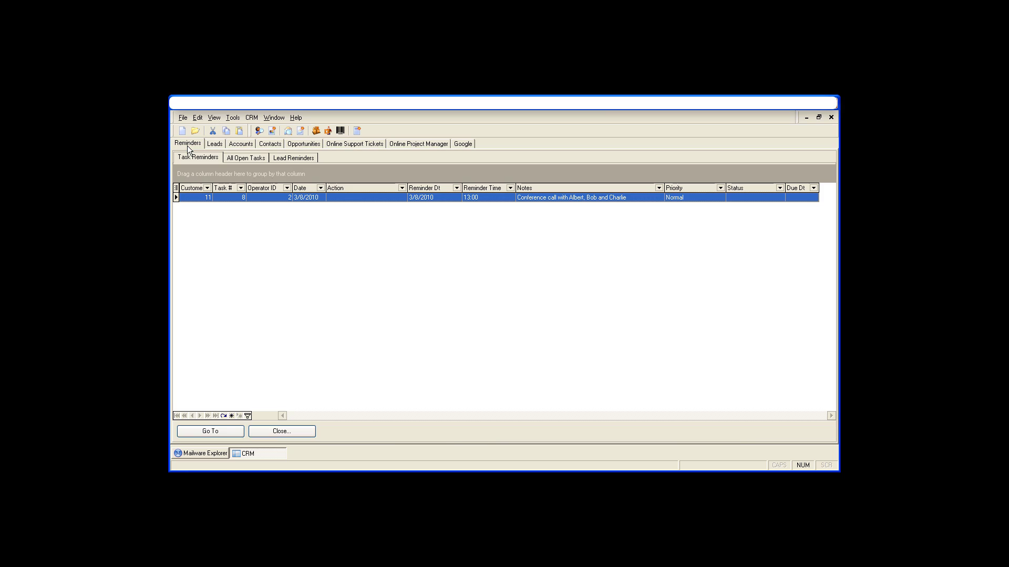
{"action": "left_click", "coordinate": [310, 158]}
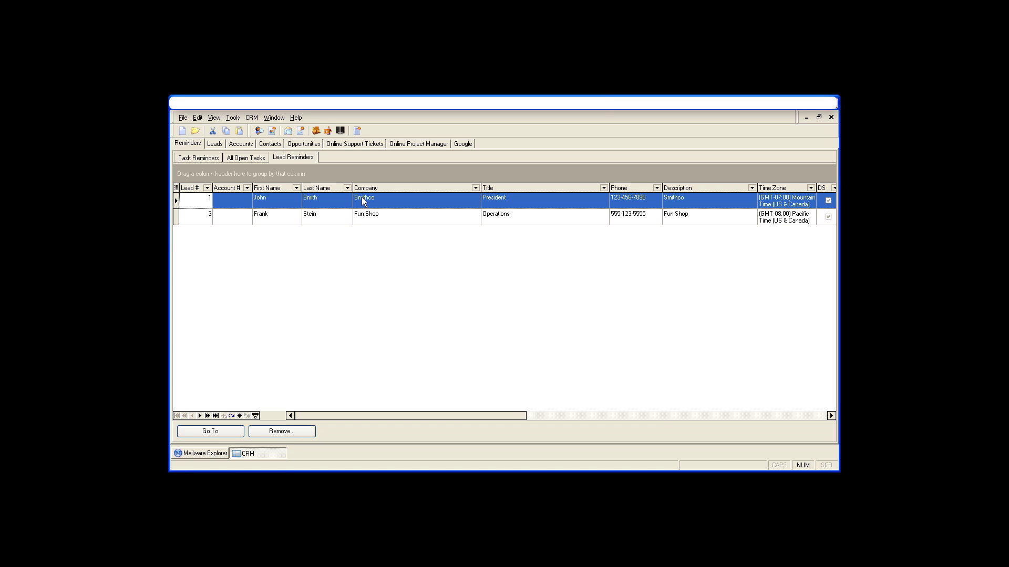
{"action": "left_click", "coordinate": [273, 222]}
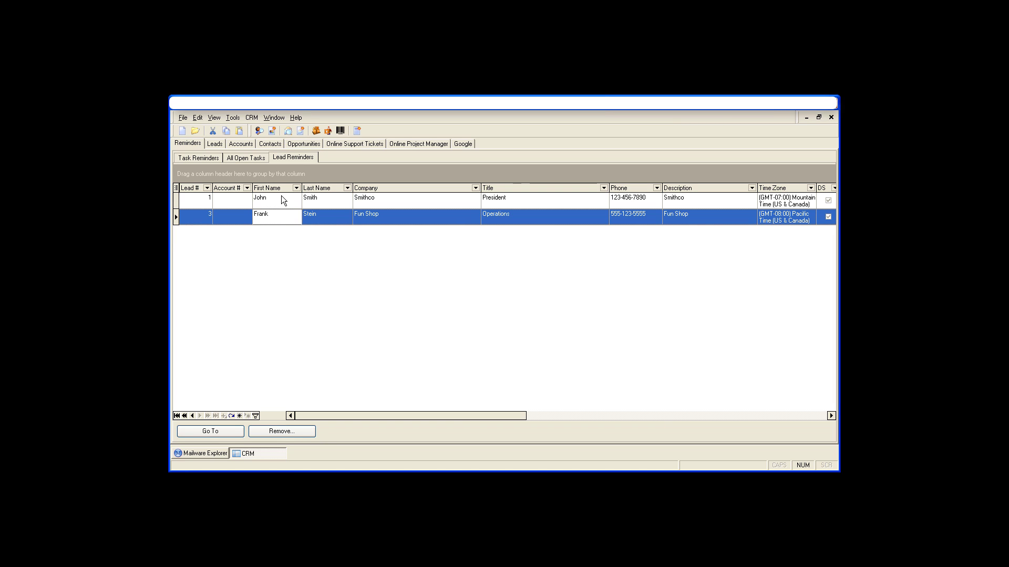
{"action": "left_click", "coordinate": [282, 197]}
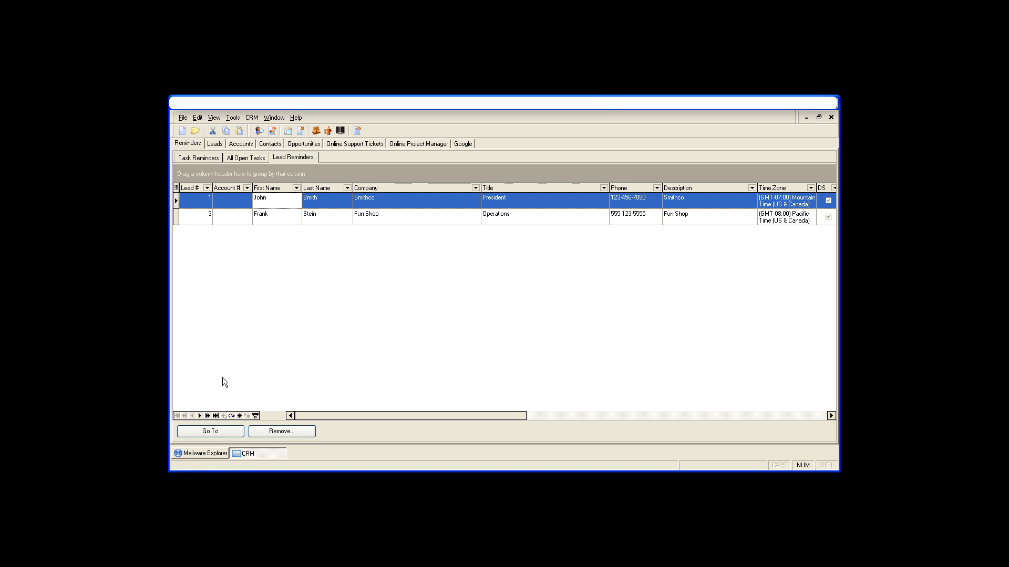
{"action": "left_click", "coordinate": [215, 432]}
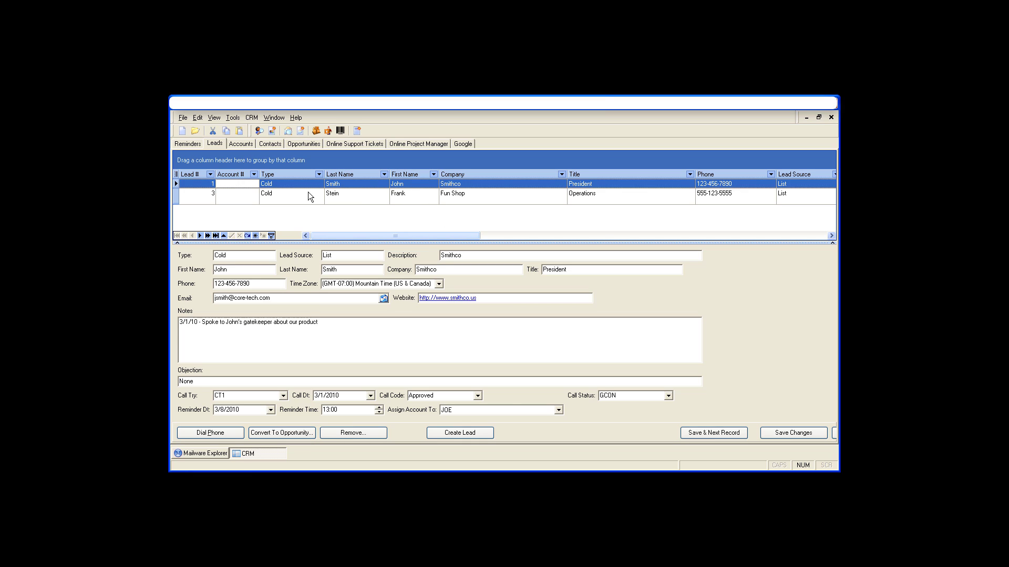
- Open the ABC opportunity in its account and view the account information
{"action": "left_click", "coordinate": [310, 143]}
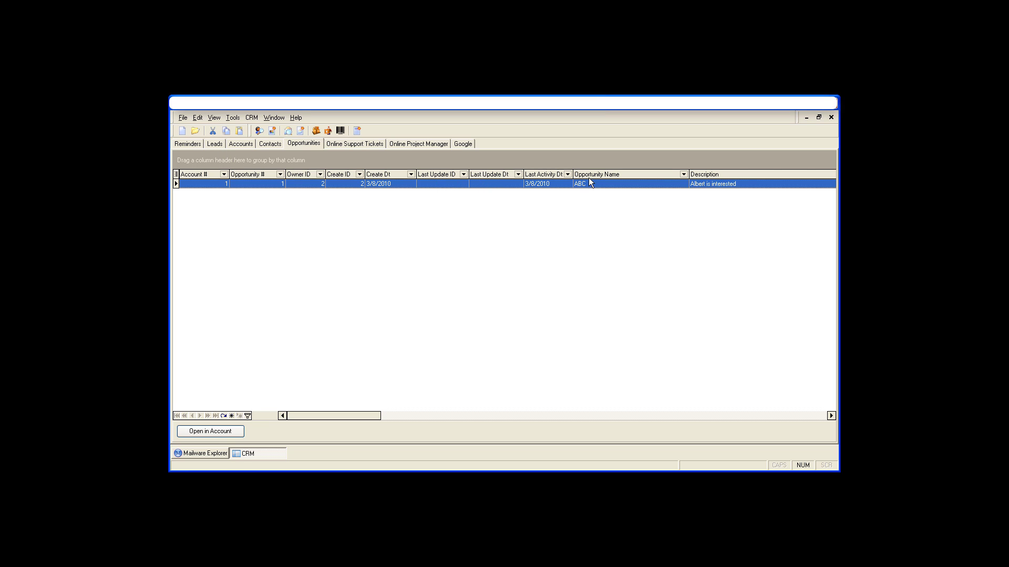
{"action": "left_click", "coordinate": [224, 434]}
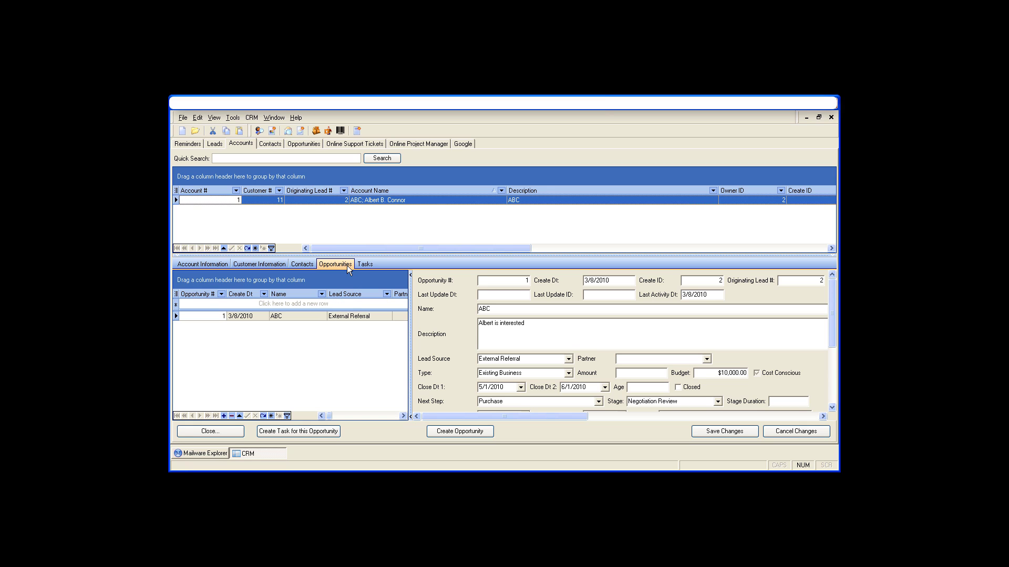
{"action": "left_click", "coordinate": [209, 266]}
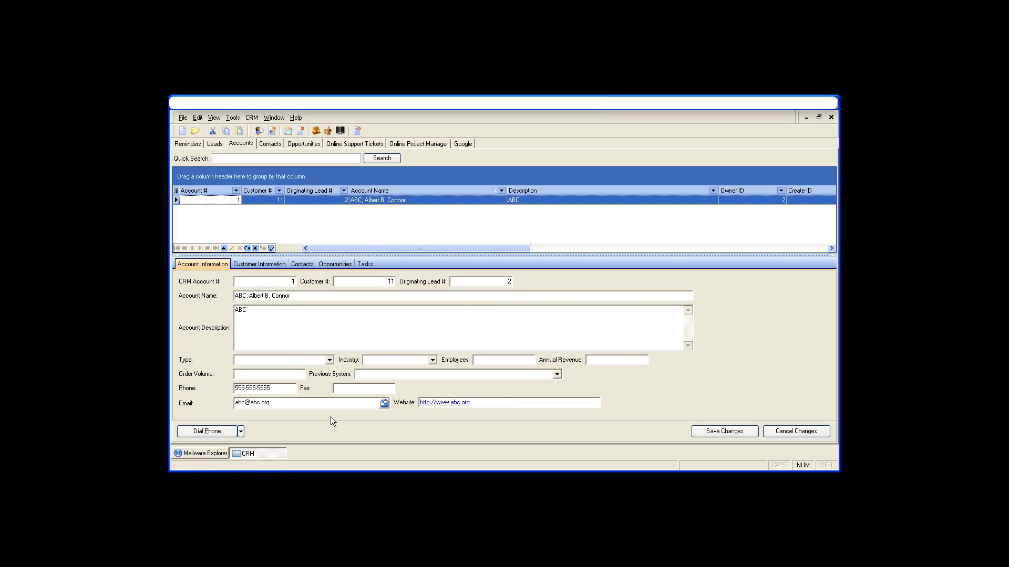
- Review the ABC customer's additional information, including the sales rep, and return to the billing and shipping contact details
{"action": "left_click", "coordinate": [274, 265]}
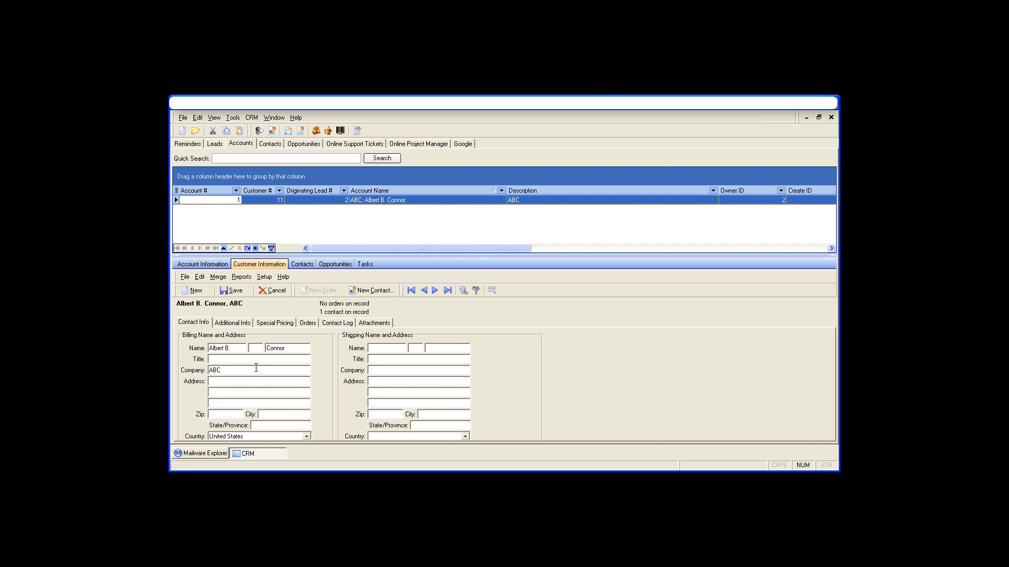
{"action": "left_click", "coordinate": [231, 323]}
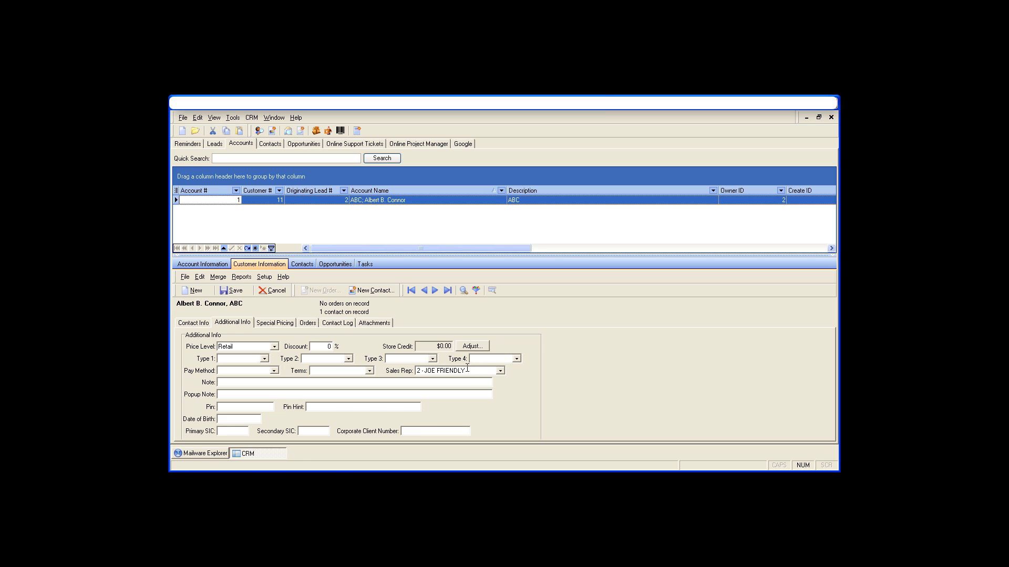
{"action": "left_click", "coordinate": [472, 373]}
{"action": "left_click", "coordinate": [450, 320]}
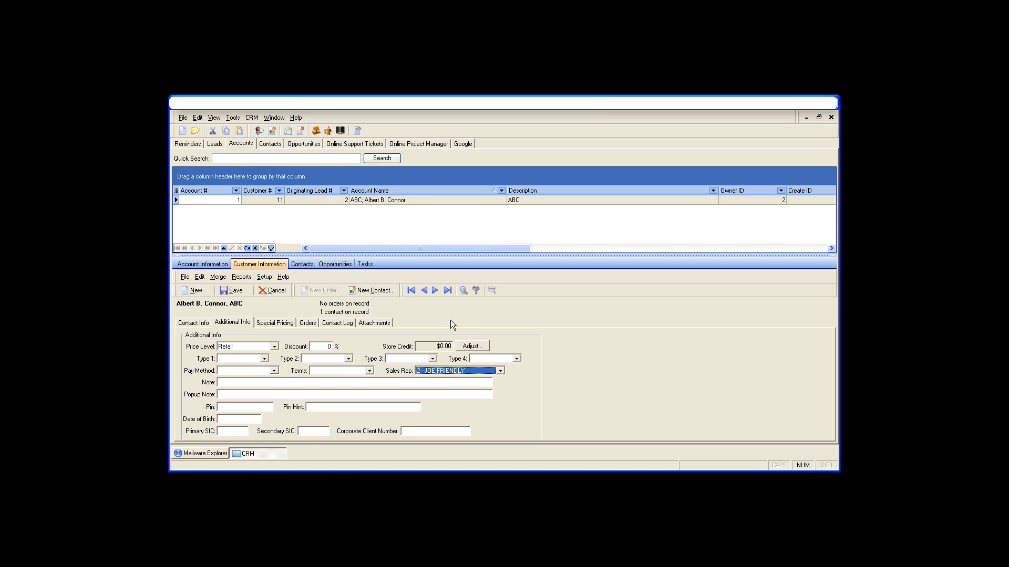
{"action": "left_click", "coordinate": [182, 325]}
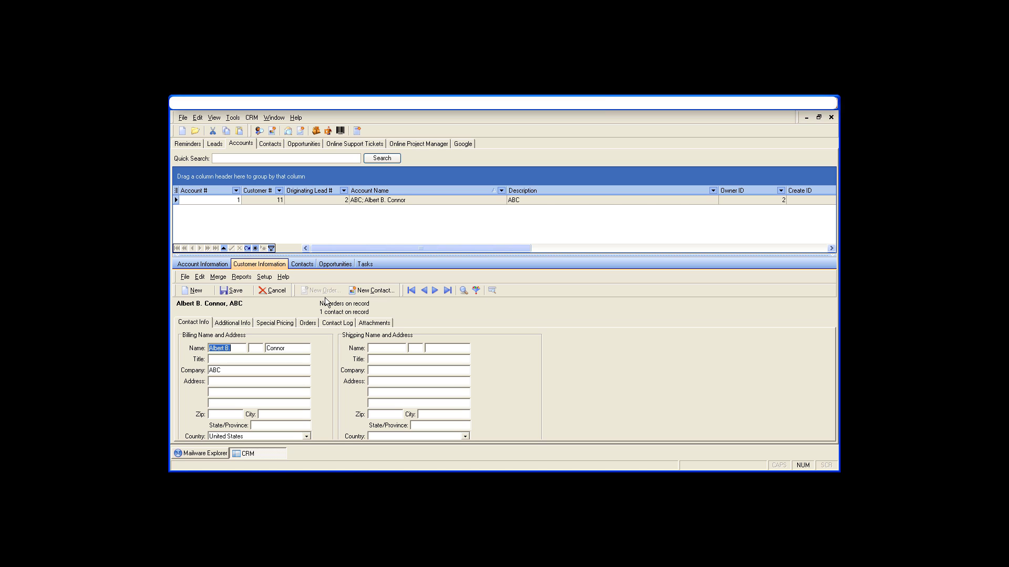
- Review the ABC account's contacts, its opportunities and the notes of its conference call task
{"action": "left_click", "coordinate": [308, 264]}
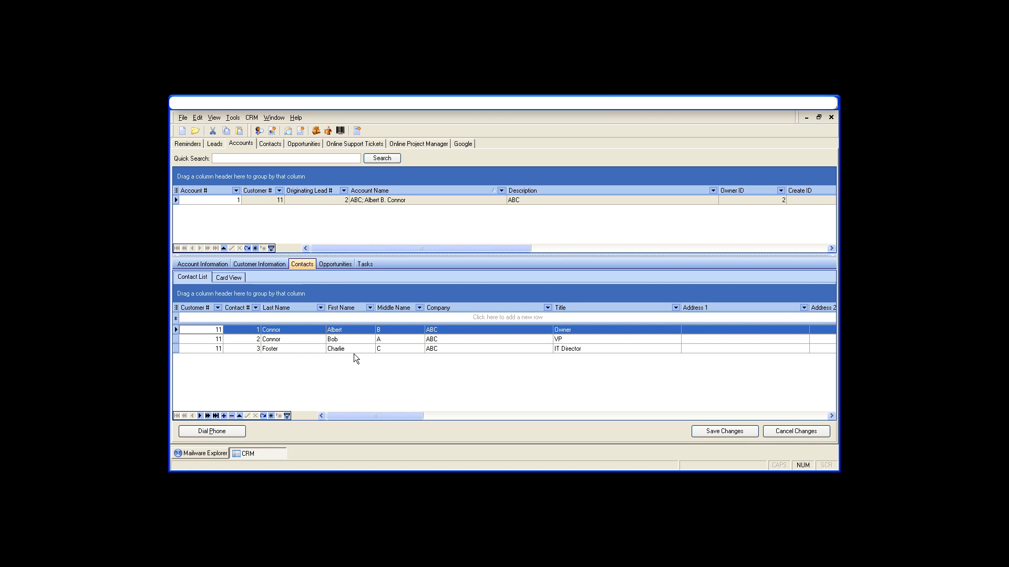
{"action": "left_click", "coordinate": [333, 261]}
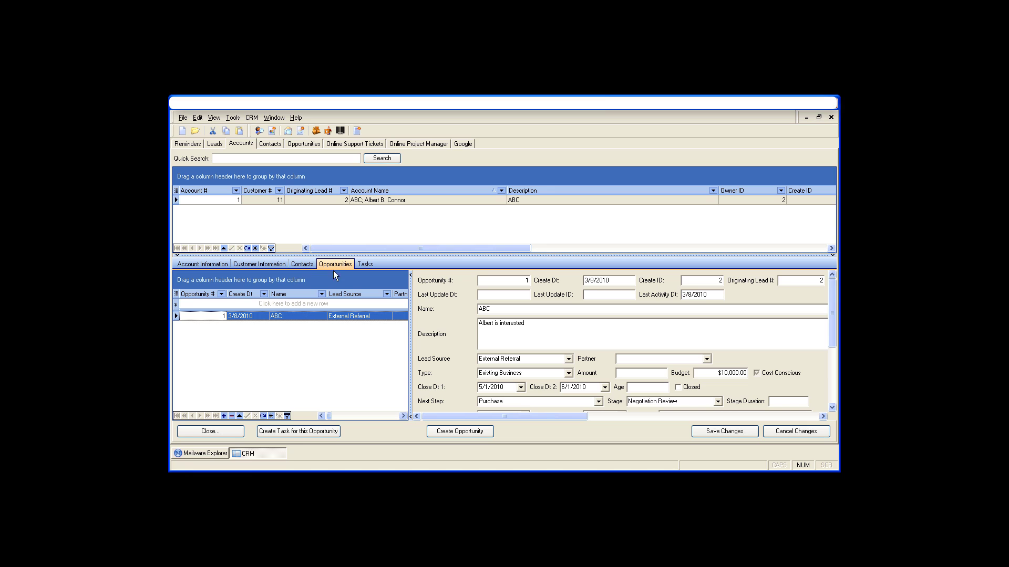
{"action": "left_click", "coordinate": [365, 264]}
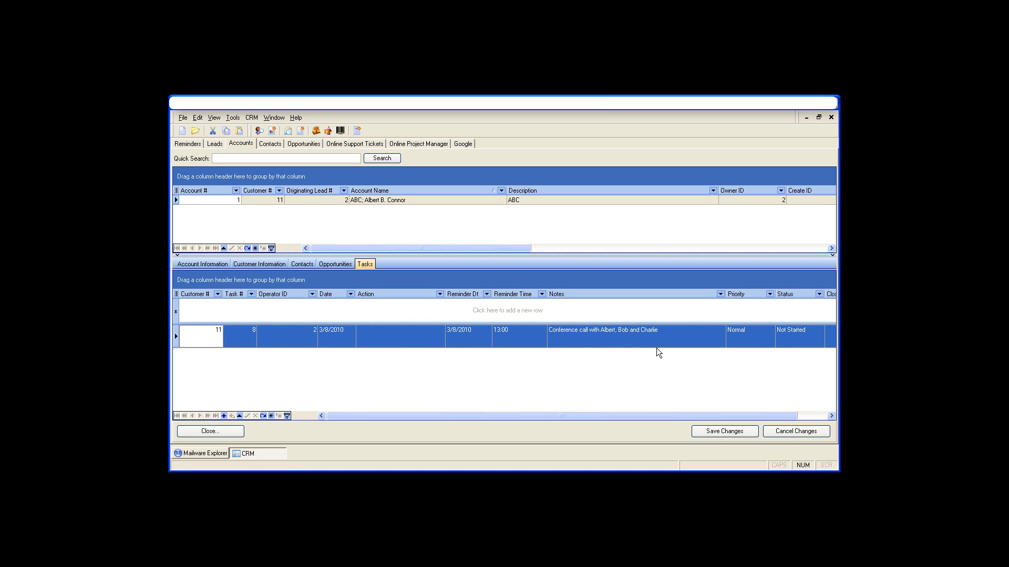
{"action": "left_click", "coordinate": [607, 336]}
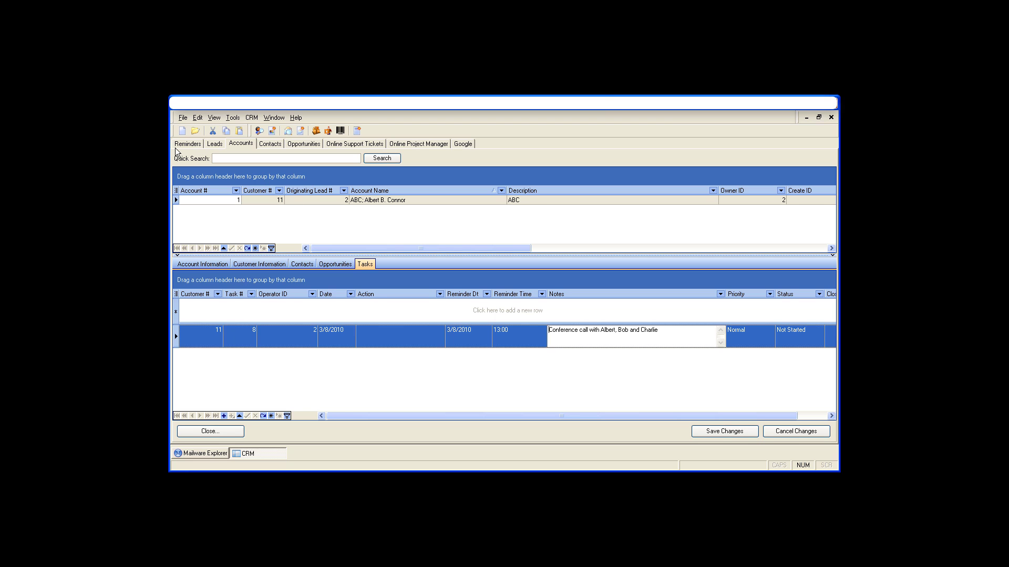
- Go from the conference call task reminder to its account task and view the account's opportunities
{"action": "left_click", "coordinate": [188, 142]}
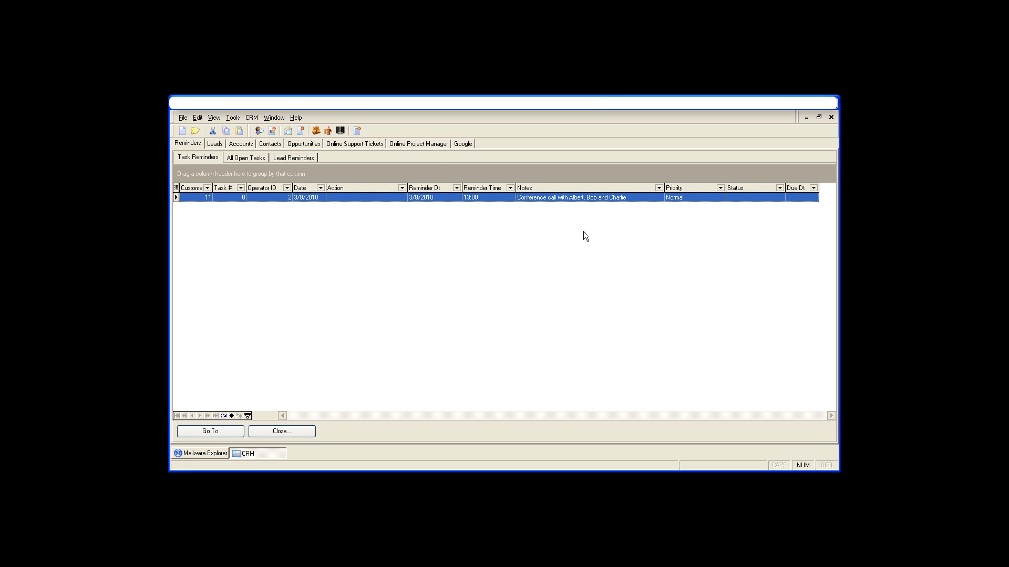
{"action": "left_click", "coordinate": [228, 431]}
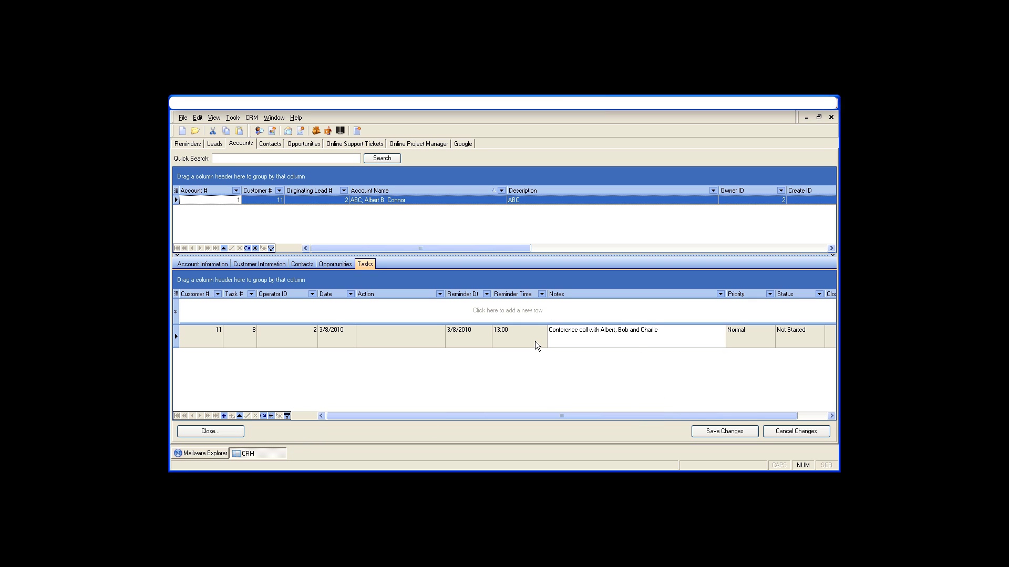
{"action": "left_click", "coordinate": [191, 143]}
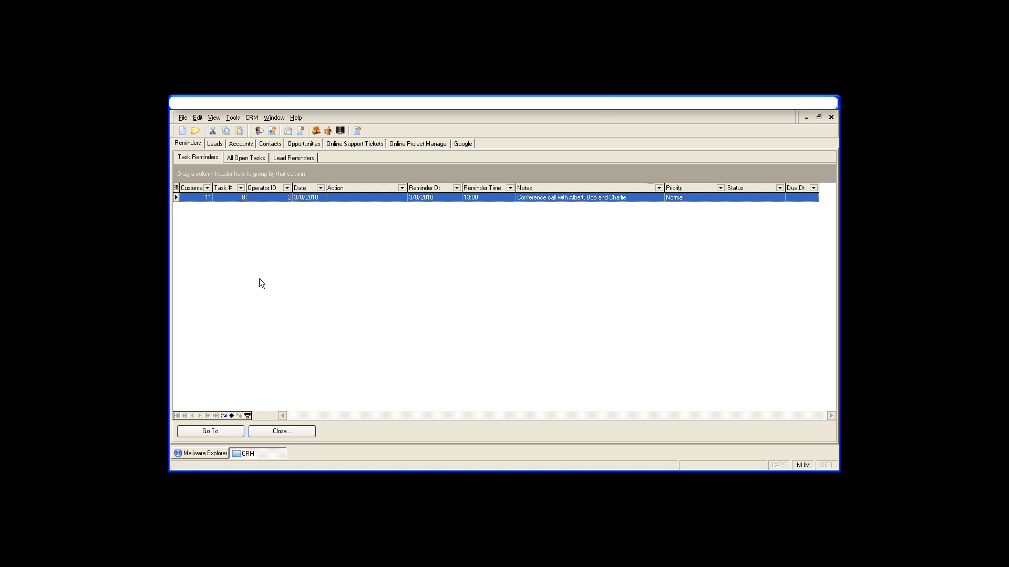
{"action": "left_click", "coordinate": [225, 434]}
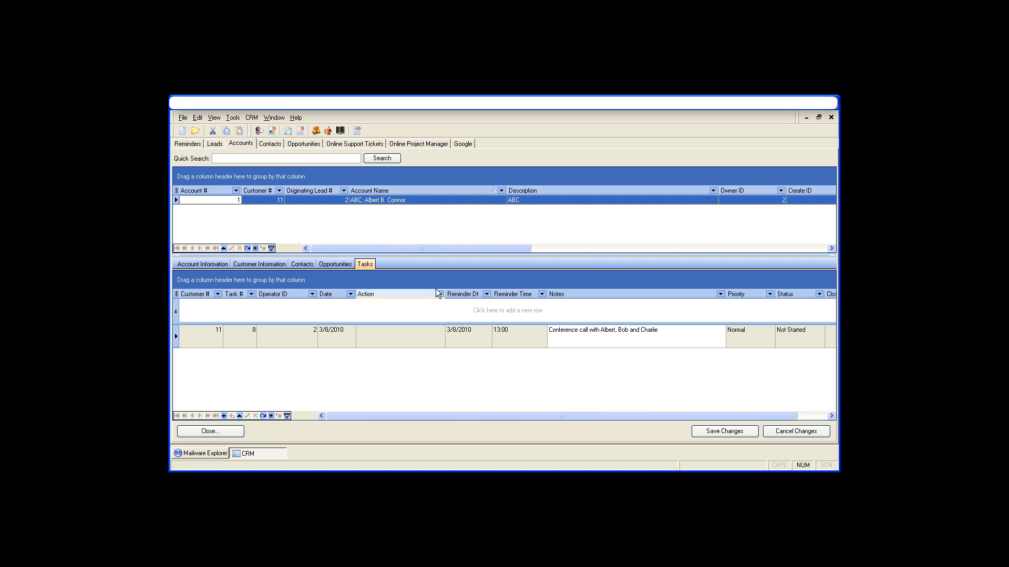
{"action": "left_click", "coordinate": [332, 264]}
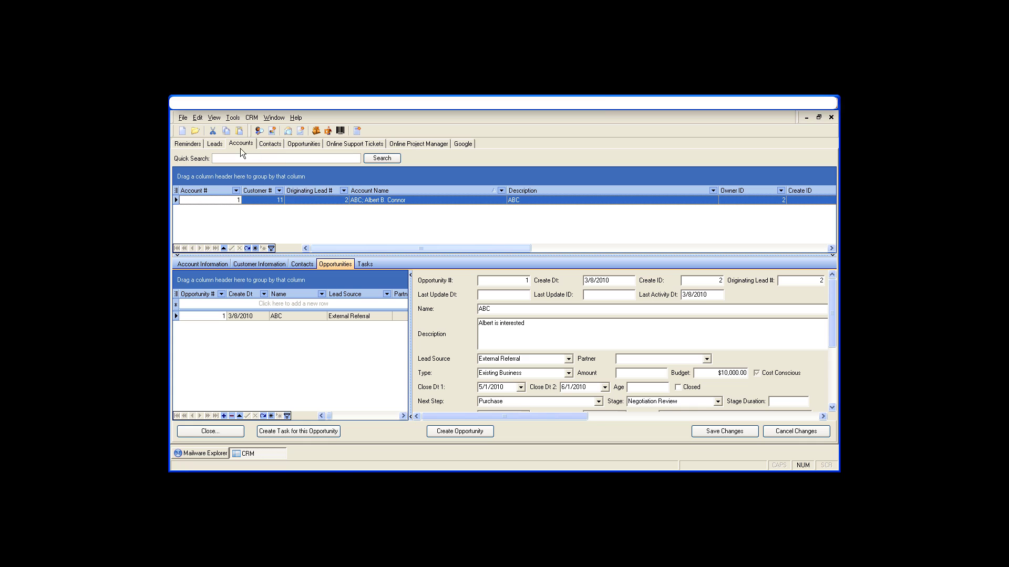
- Look through the leads, online support tickets, project manager, Google, opportunities, contacts and accounts pages of the CRM
{"action": "left_click", "coordinate": [217, 145]}
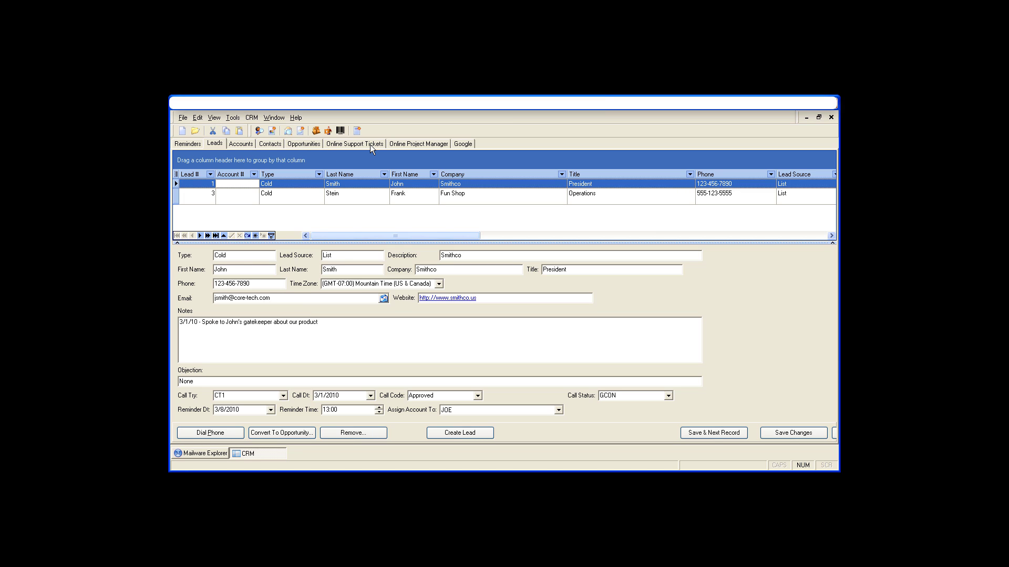
{"action": "left_click", "coordinate": [370, 144]}
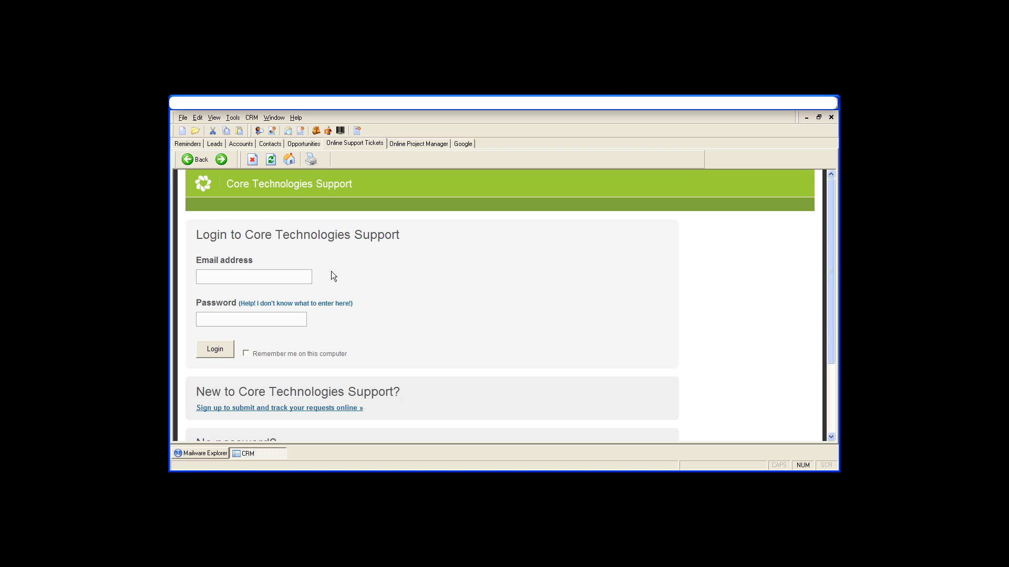
{"action": "left_click", "coordinate": [417, 143]}
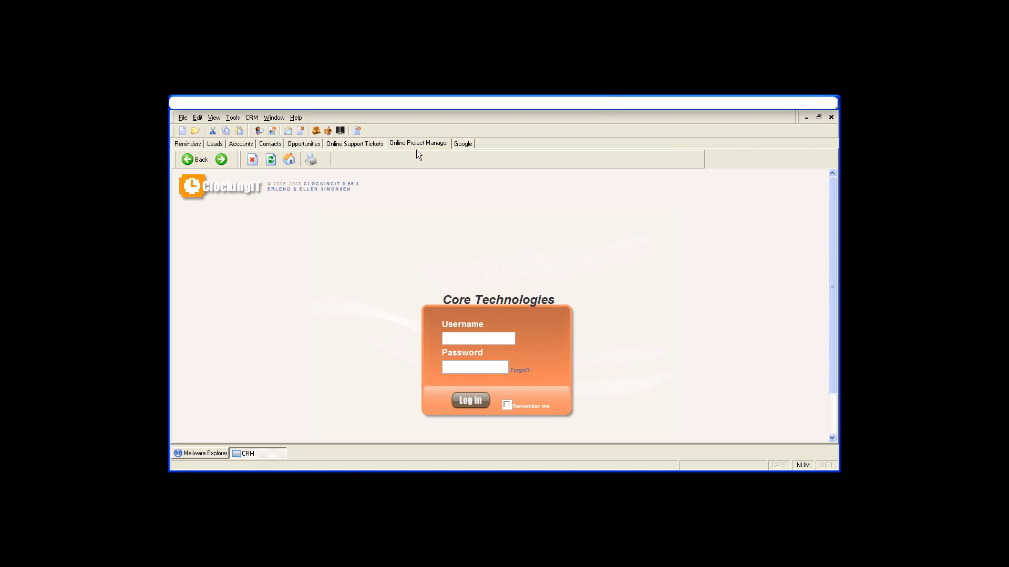
{"action": "left_click", "coordinate": [461, 147]}
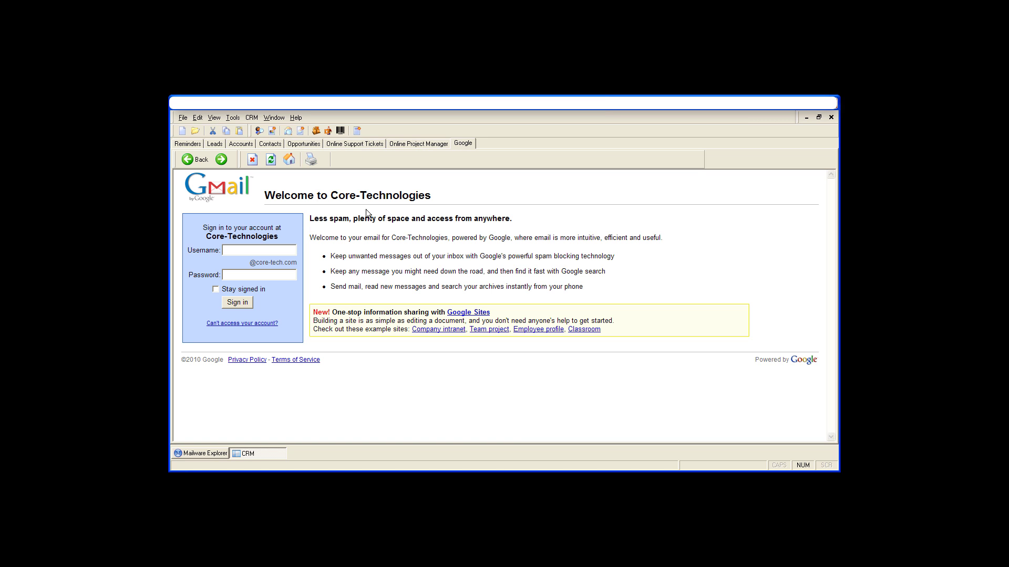
{"action": "left_click", "coordinate": [304, 144]}
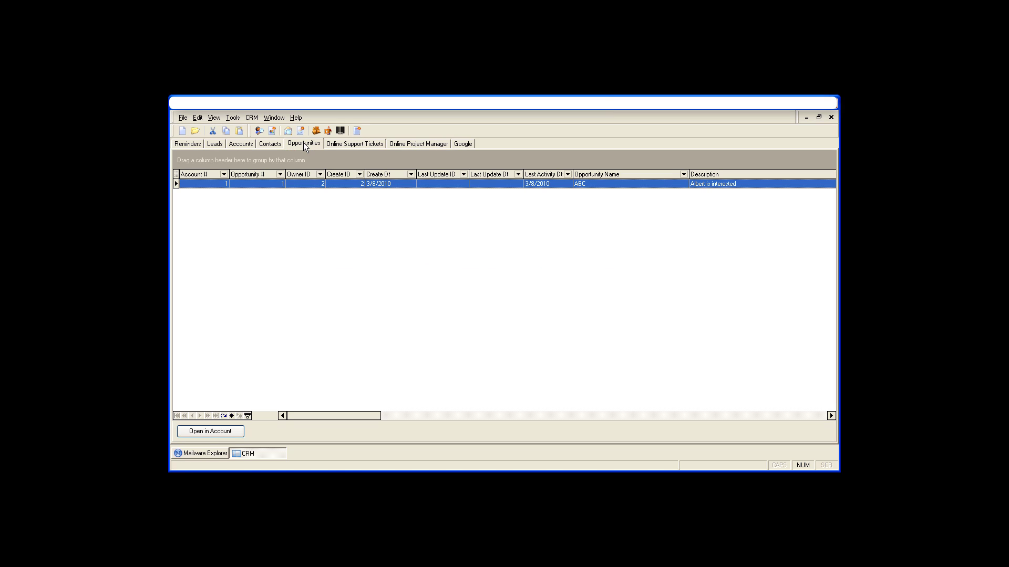
{"action": "left_click", "coordinate": [274, 146]}
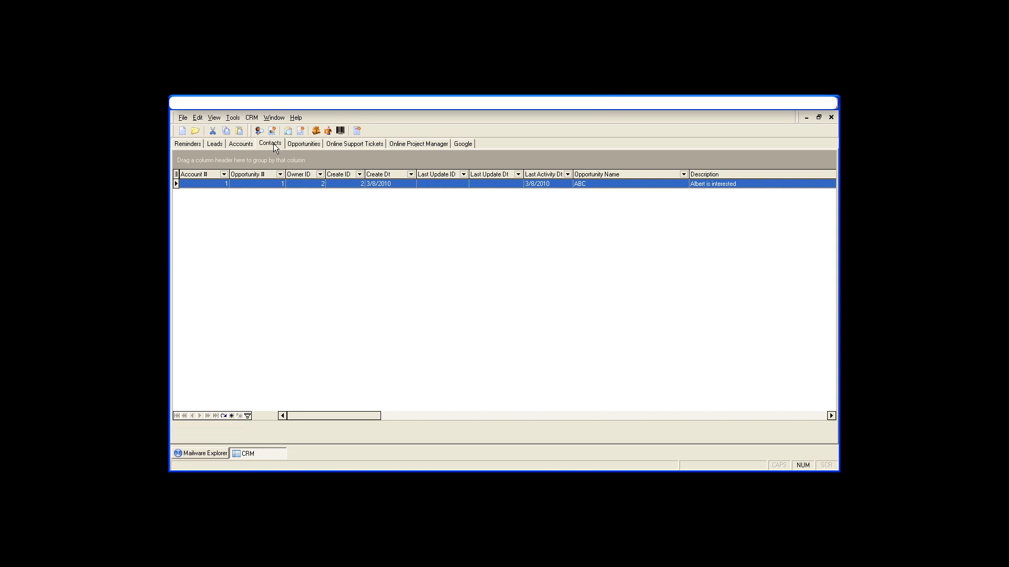
{"action": "left_click", "coordinate": [235, 144]}
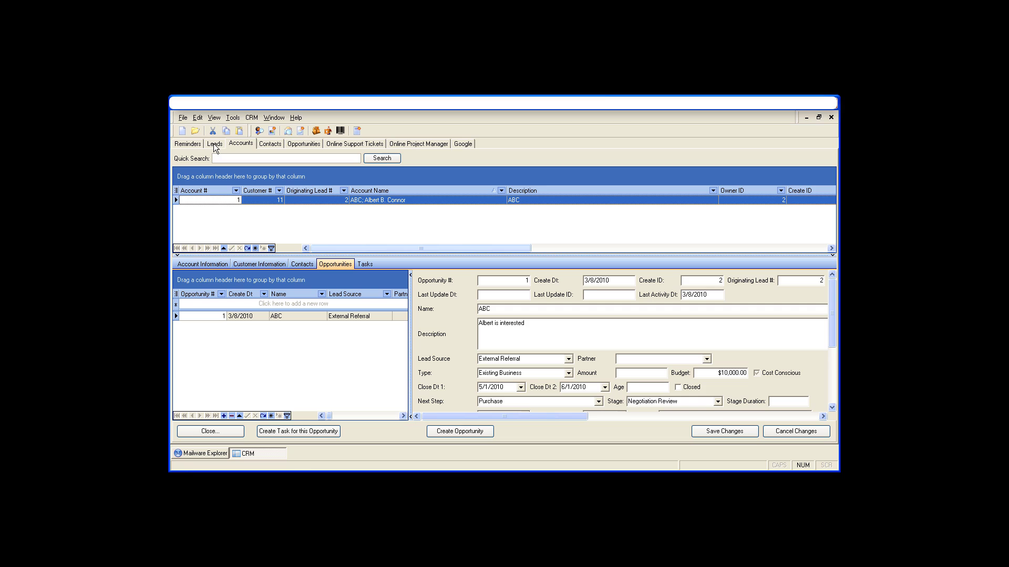